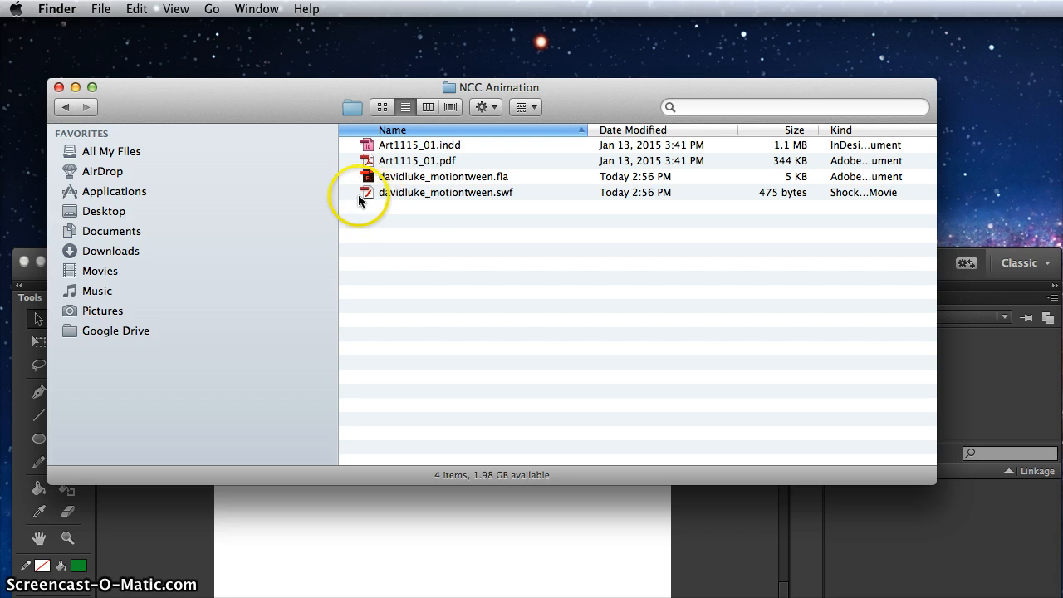
Play the motion tween SWF from the NCC Animation folder, close the player and folder windows, and bring the Flash workspace fully into view
left_click(399, 193)
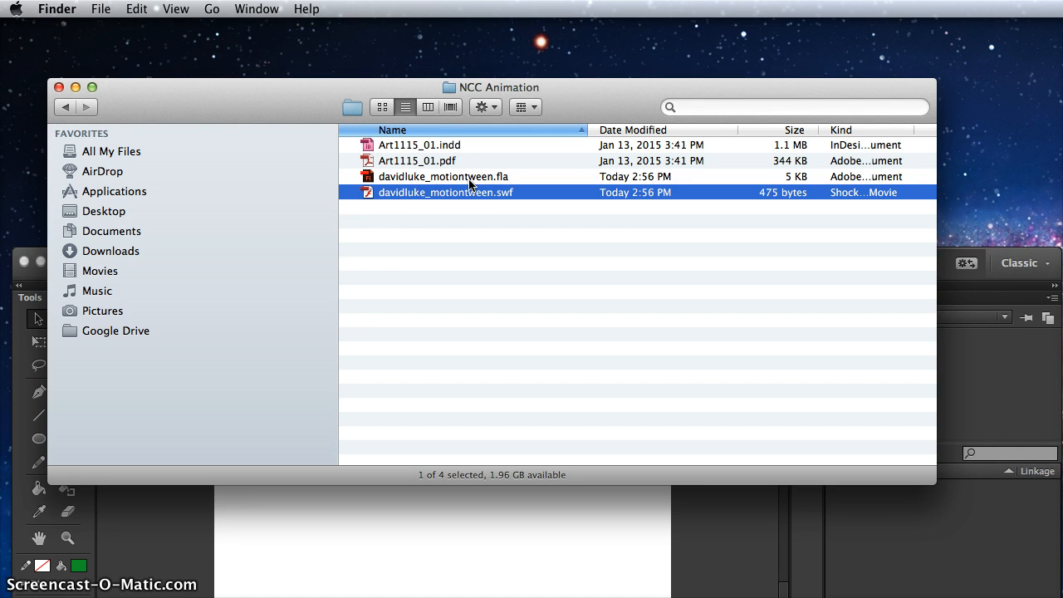
double_click(375, 194)
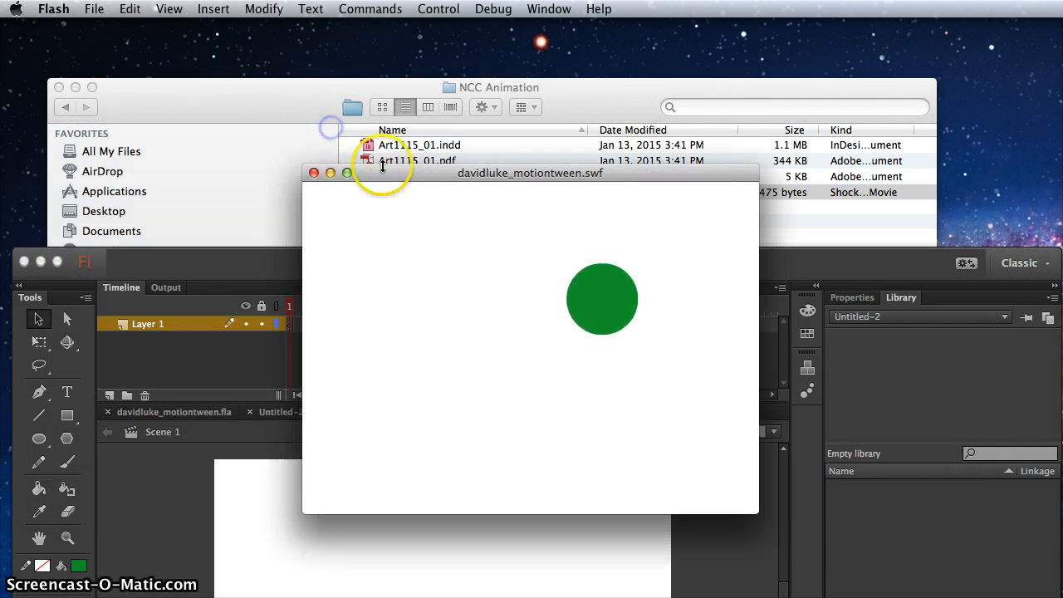
left_click_drag(378, 172, 339, 120)
left_click(654, 336)
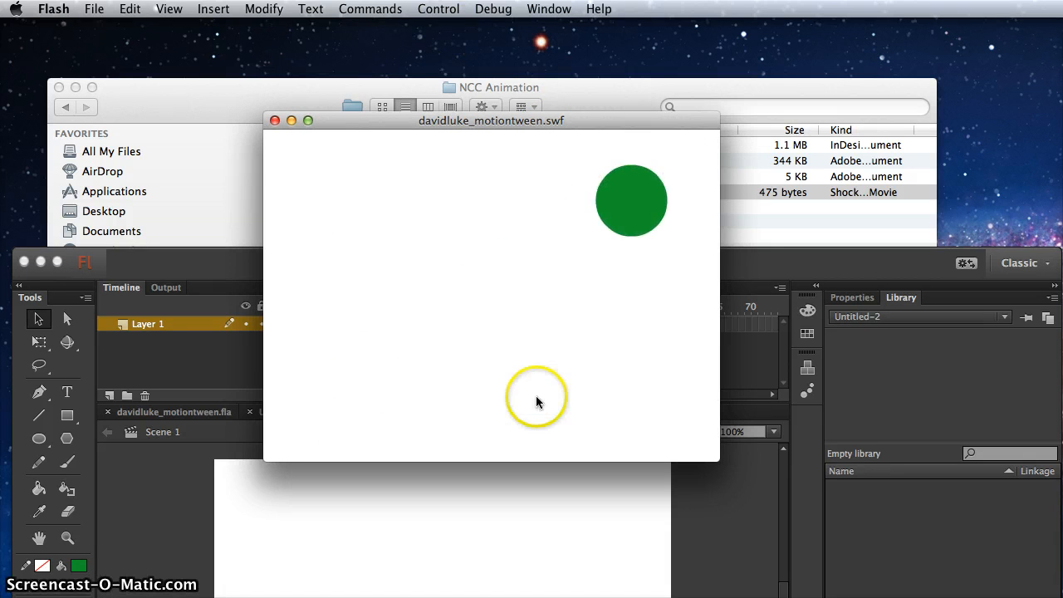
left_click(275, 121)
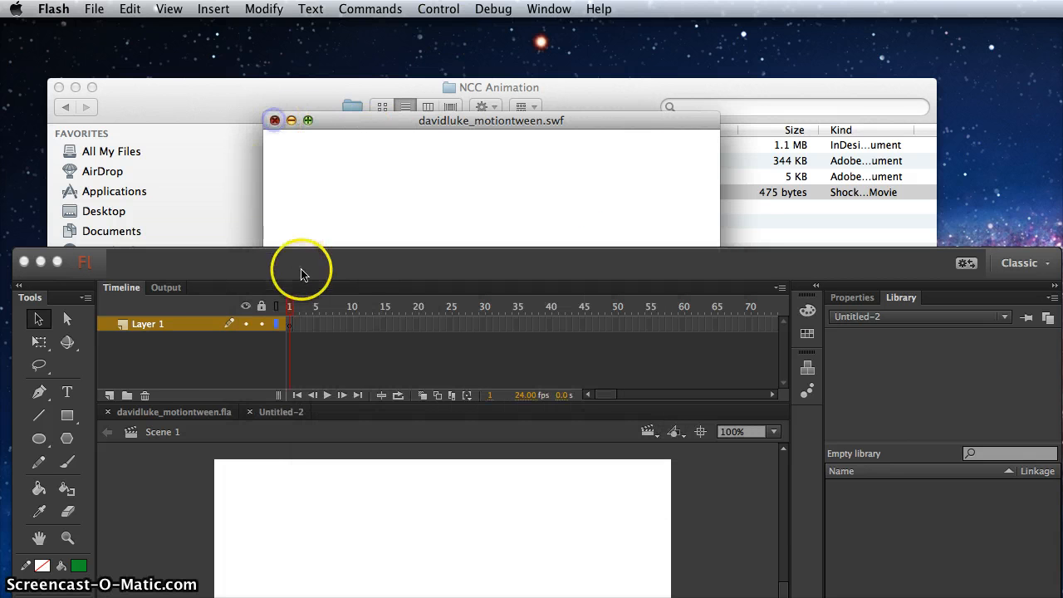
left_click(60, 86)
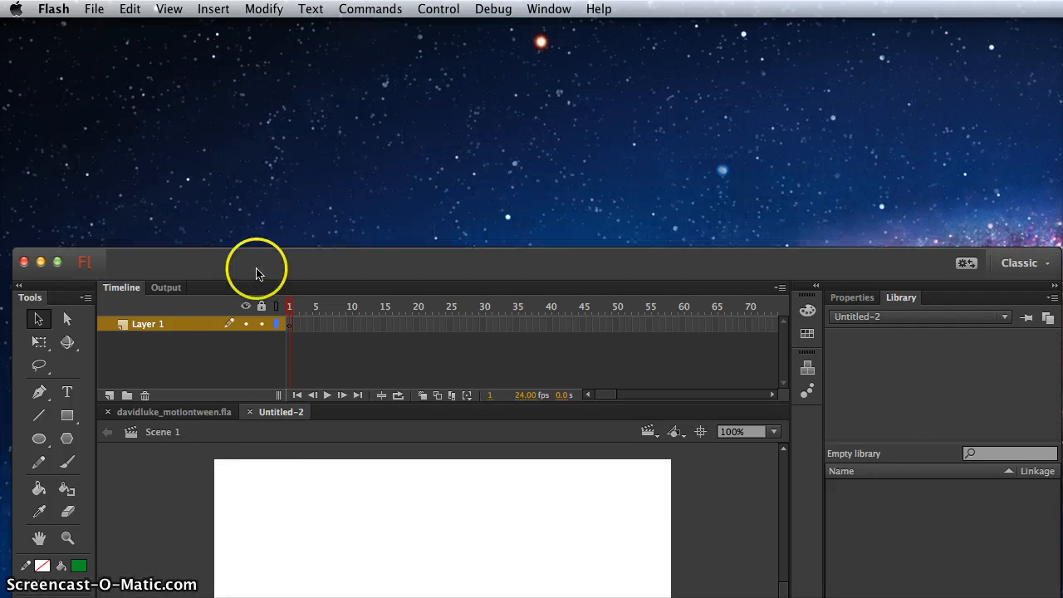
left_click_drag(255, 264, 248, 50)
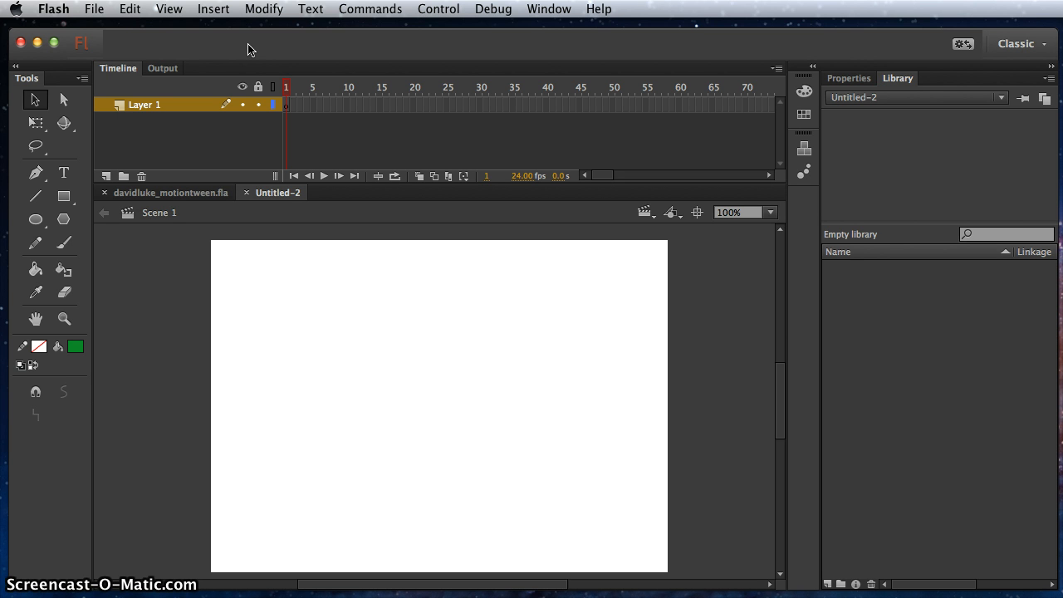
Draw a dark red circle without a stroke near the lower-left corner of the stage on frame 1, using the Oval tool
left_click(37, 221)
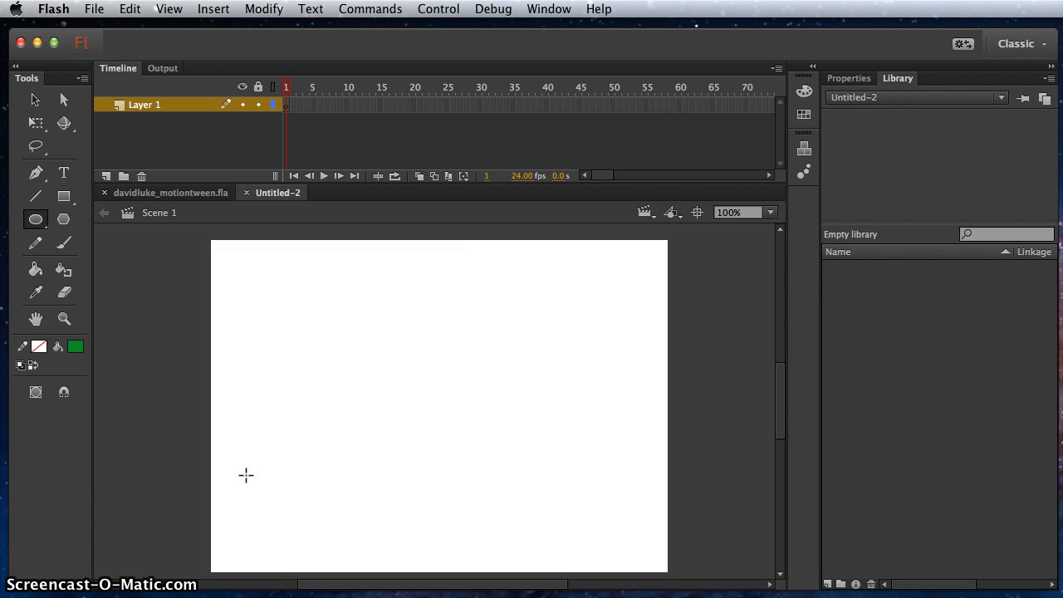
left_click(76, 346)
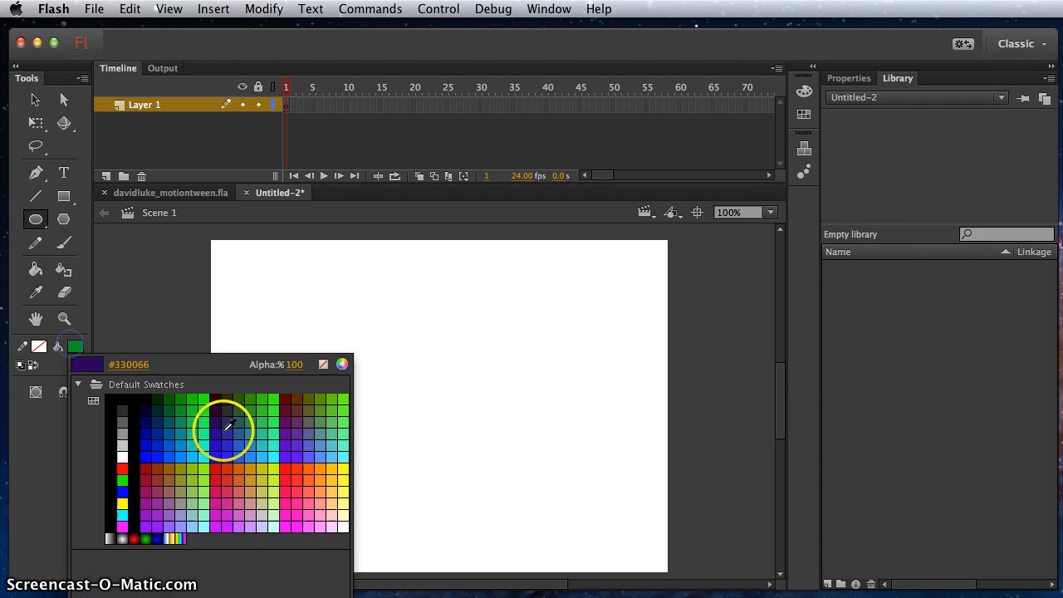
left_click(157, 469)
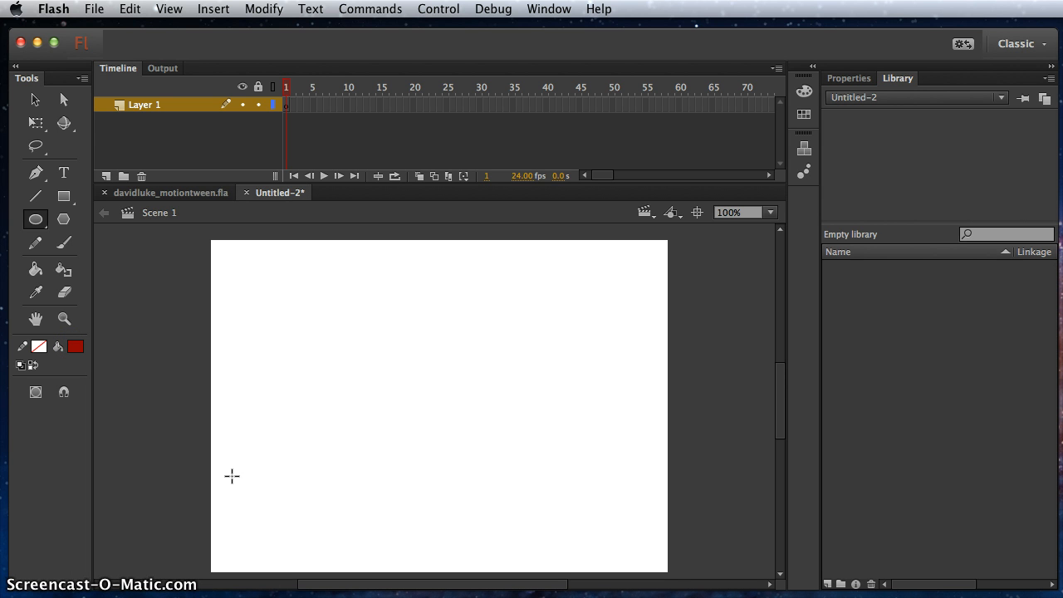
left_click_drag(226, 489, 293, 557)
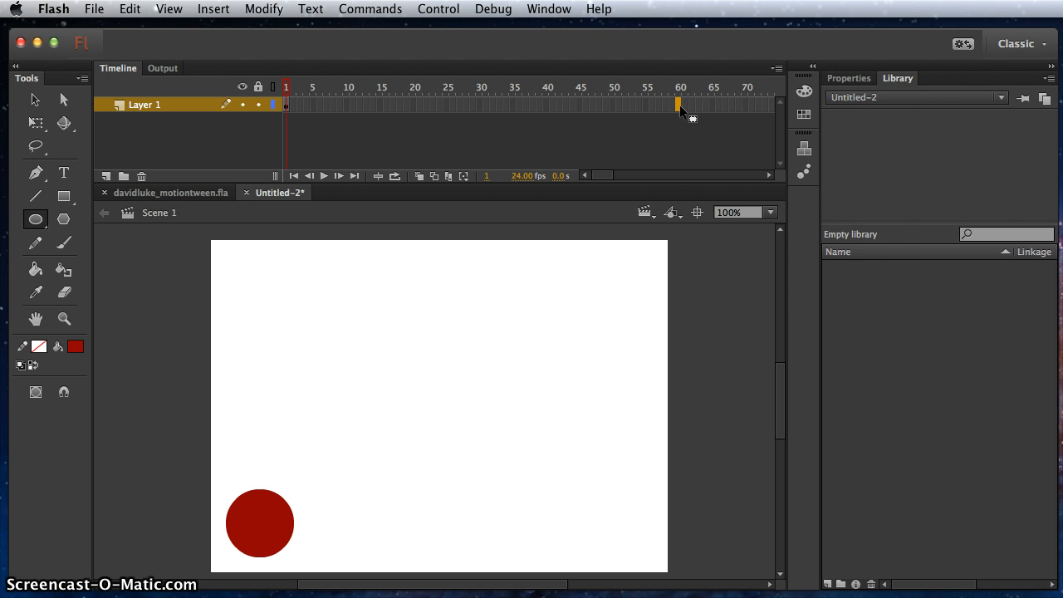
Insert a blank keyframe at frame 60 of Layer 1 and scrub back to frame 56 to check the frames before it
left_click(213, 8)
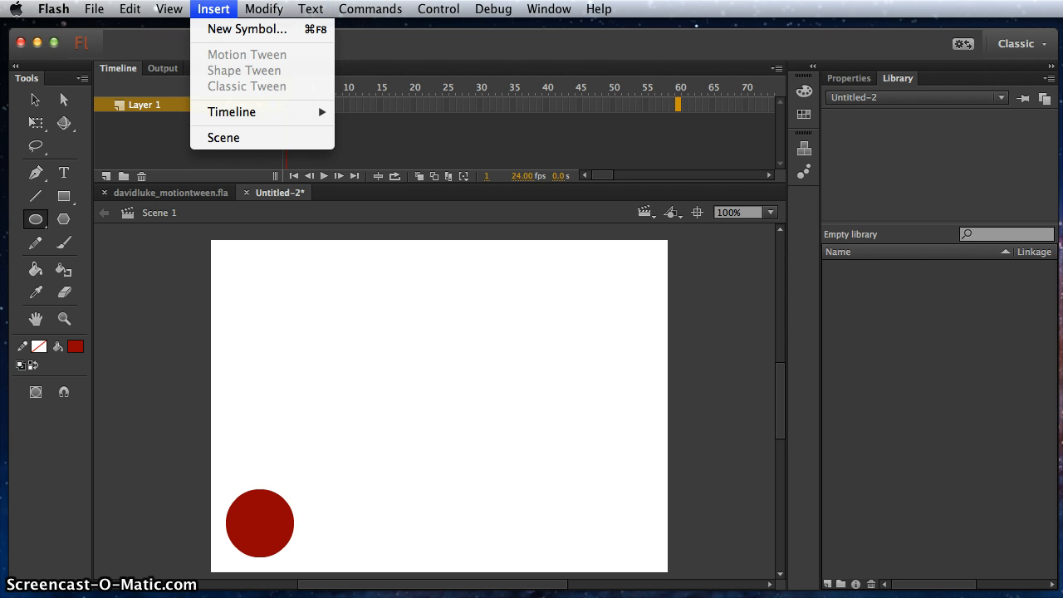
left_click(238, 109)
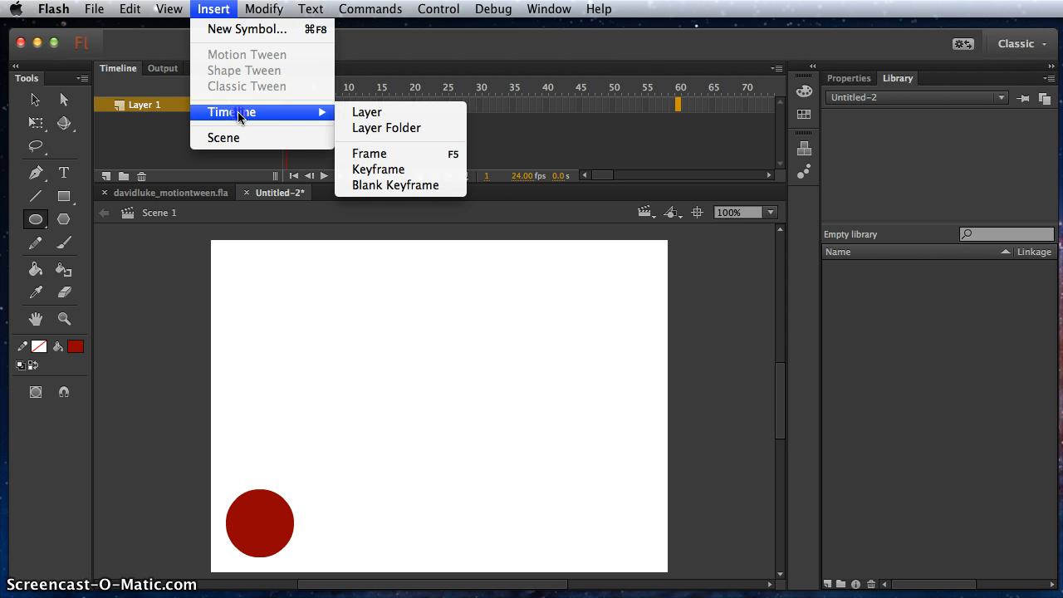
left_click(427, 196)
left_click(519, 160)
mouse_move(683, 91)
left_mouse_down()
mouse_move(274, 110)
mouse_move(681, 114)
mouse_move(673, 110)
left_mouse_up()
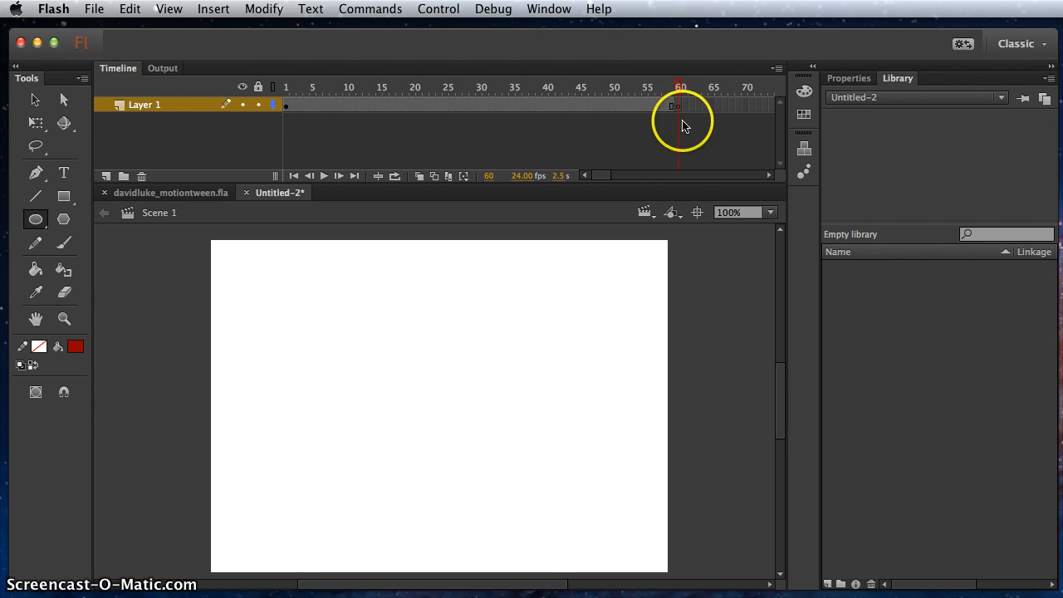
left_click_drag(676, 90, 648, 88)
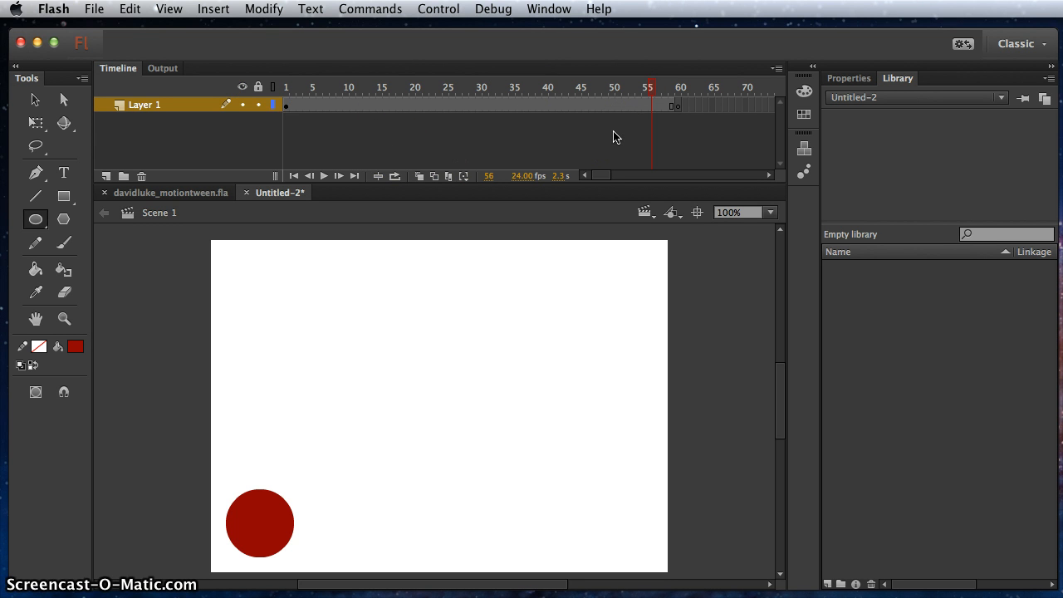
Examine the stage size and frame rate in Document Settings without changing them
left_click(265, 8)
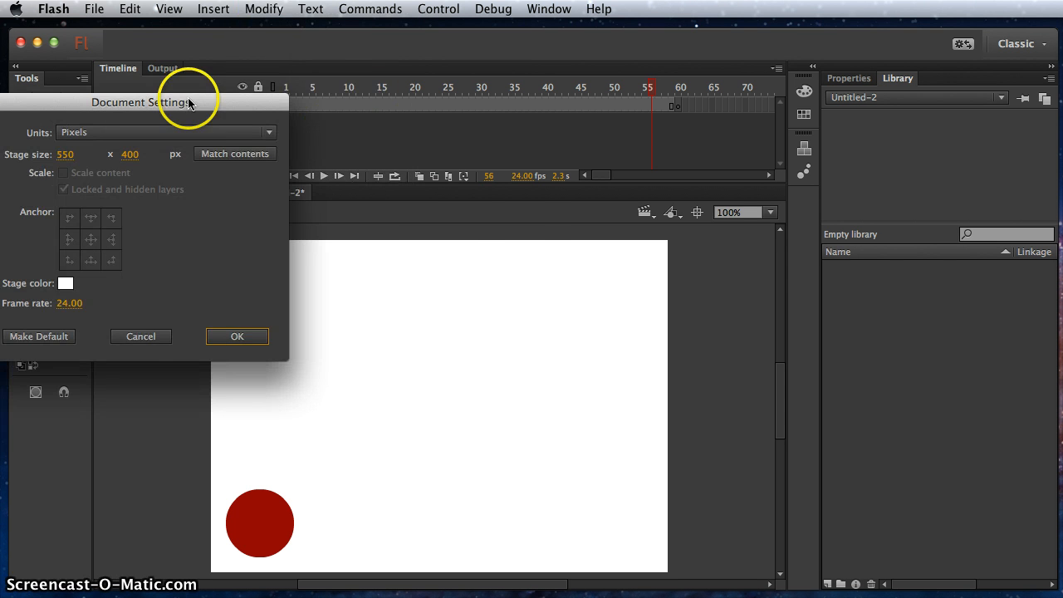
left_click_drag(191, 100, 420, 90)
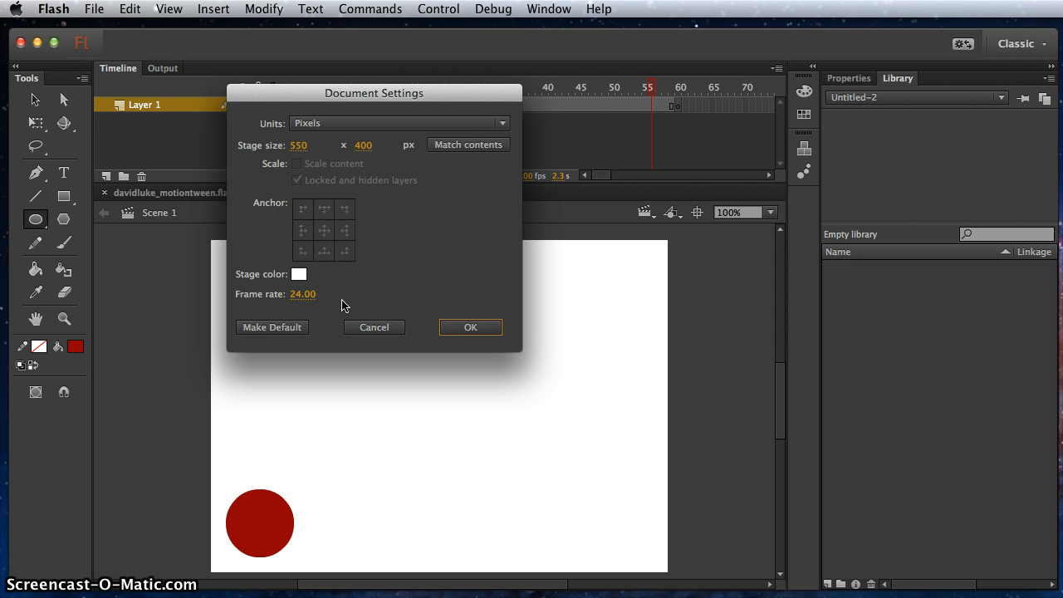
left_click(387, 327)
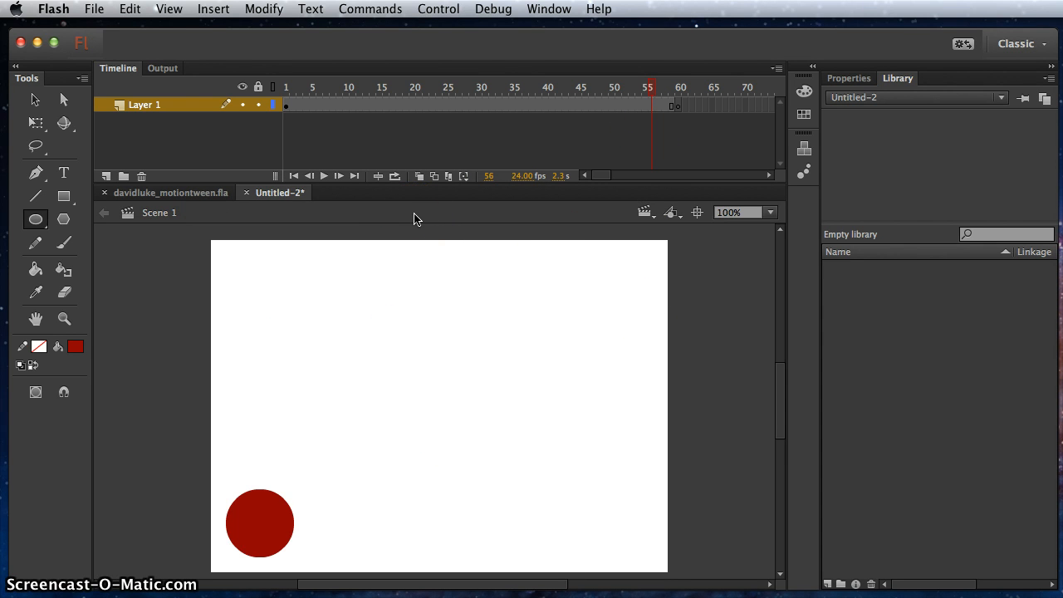
Draw a green (#00CC00) rectangle without a stroke near the upper-right corner of the stage on frame 60
left_click(680, 105)
left_click(62, 196)
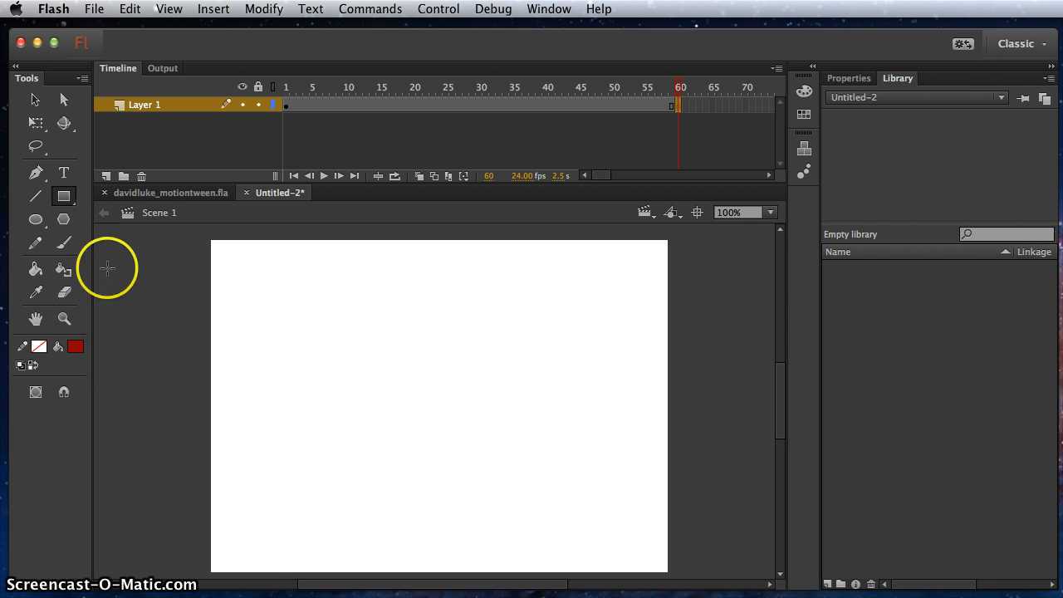
left_click(75, 347)
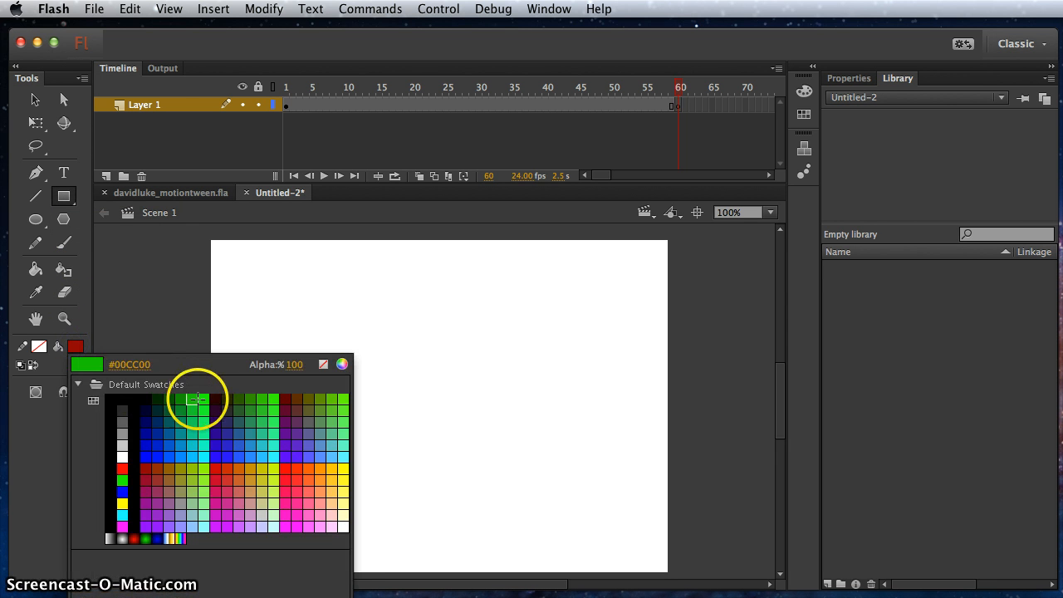
left_click(200, 397)
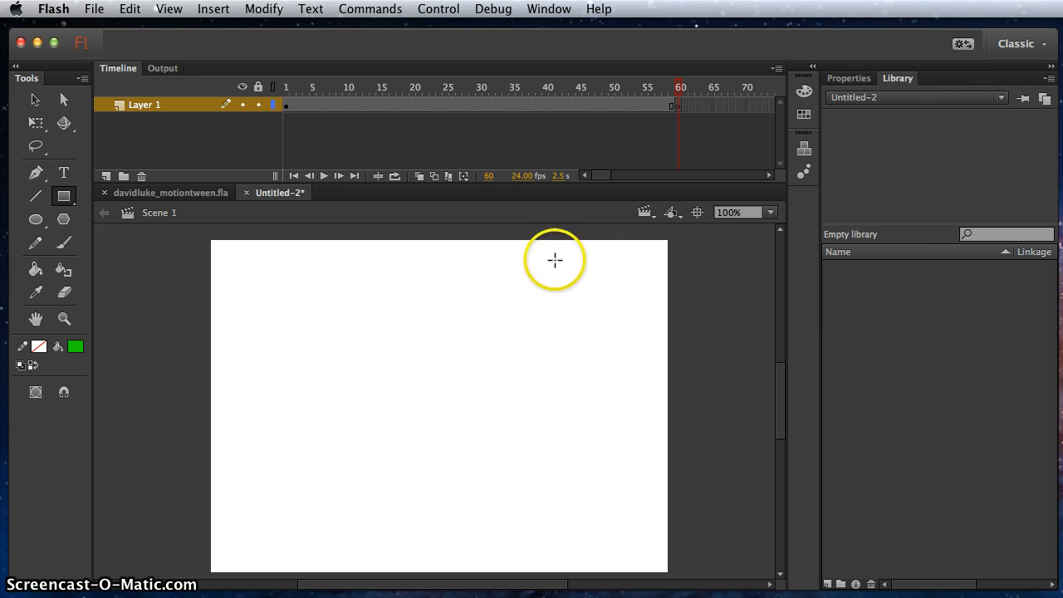
mouse_move(555, 260)
left_mouse_down()
mouse_move(636, 291)
mouse_move(655, 316)
left_mouse_up()
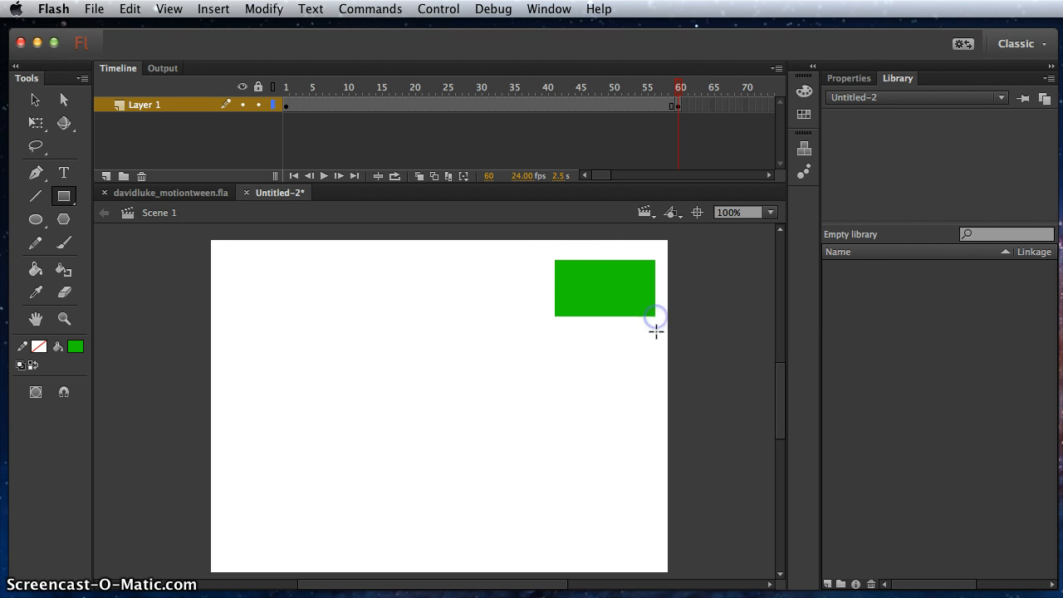
left_click_drag(677, 91, 678, 125)
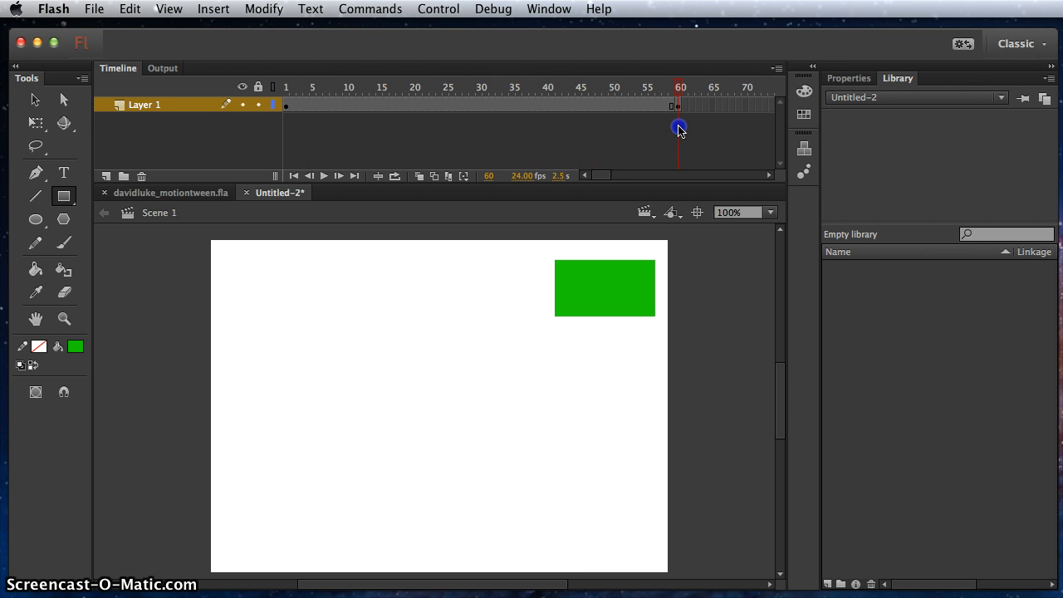
Create a shape tween between the circle on frame 1 and the rectangle on frame 60, and scrub the timeline to preview the morph
left_click_drag(498, 124, 724, 127)
left_click(459, 109)
left_click(454, 106)
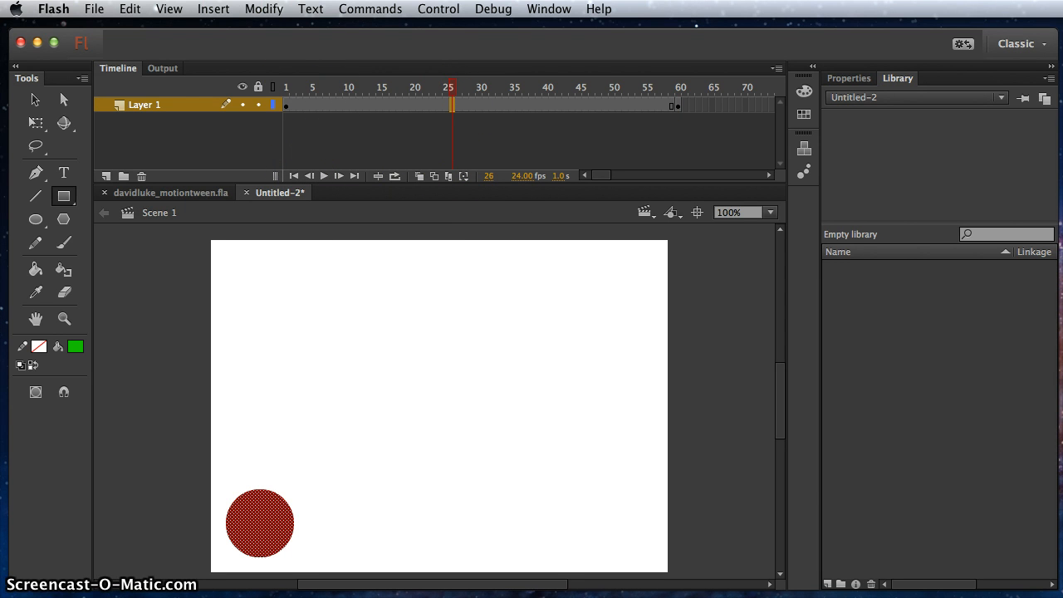
left_click(214, 9)
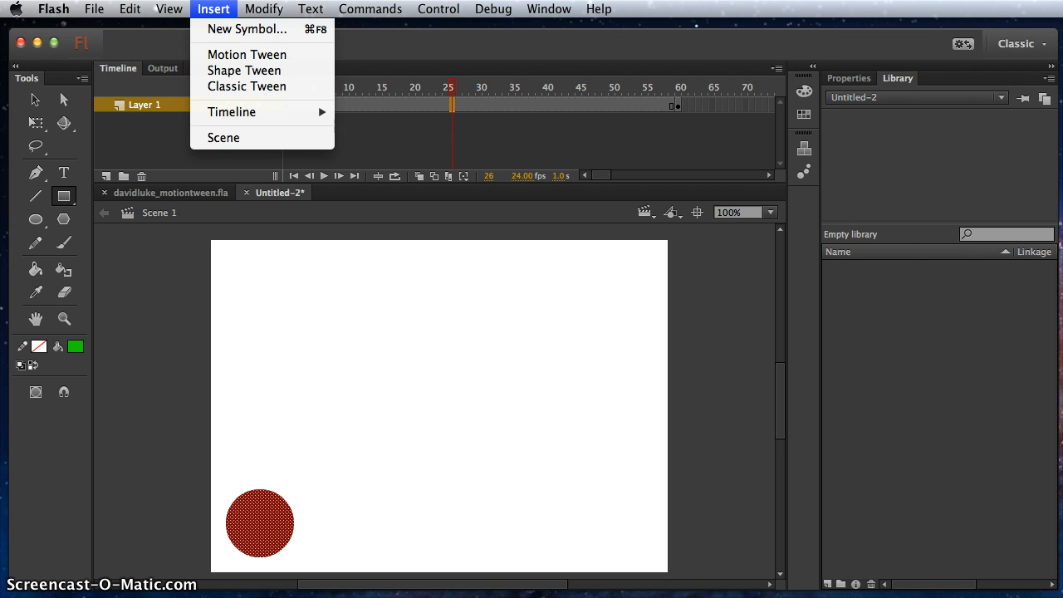
left_click(233, 73)
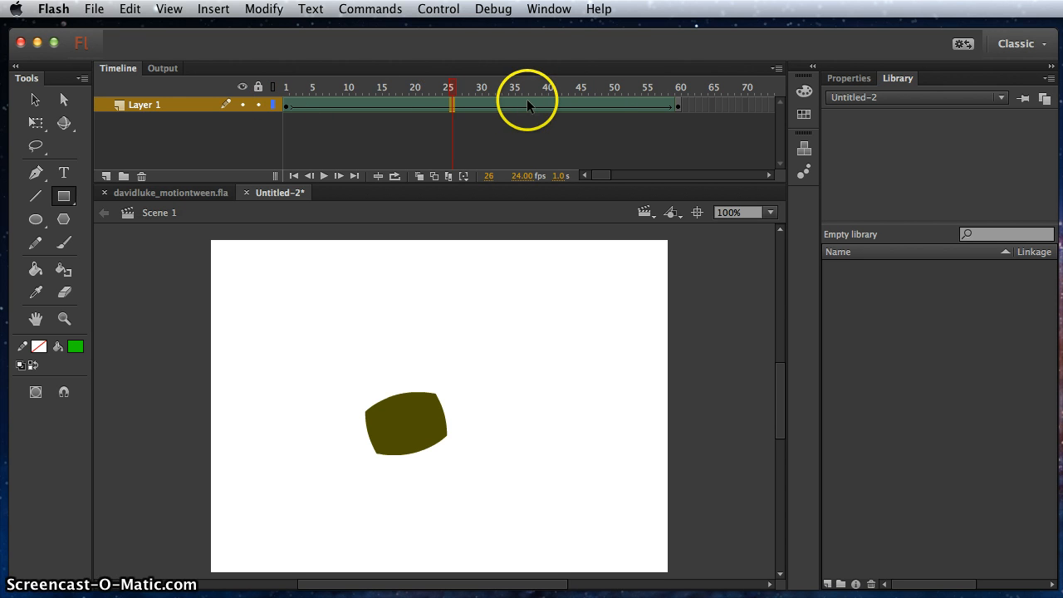
left_click_drag(417, 89, 678, 103)
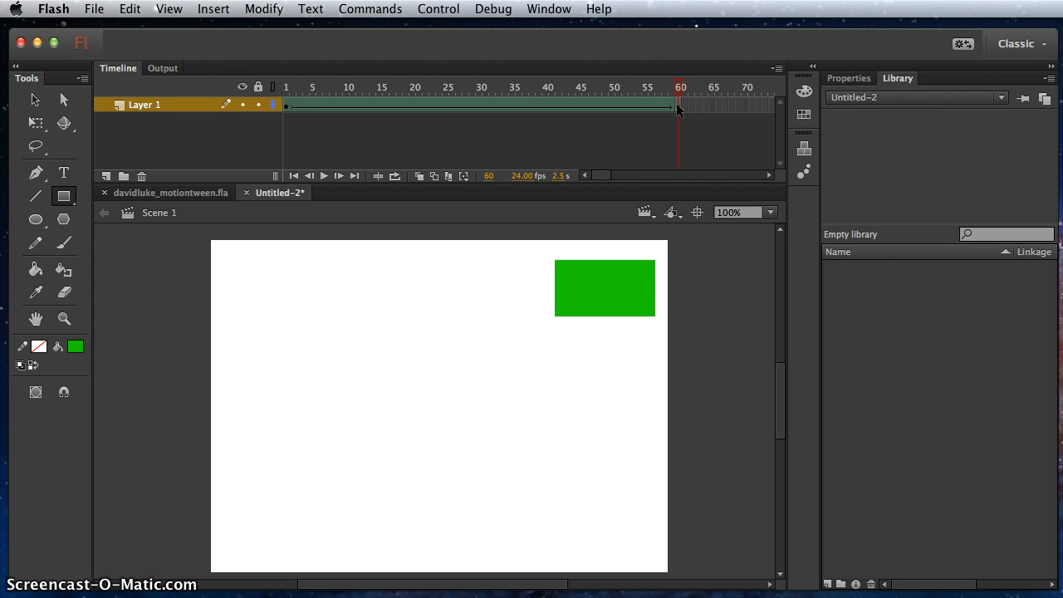
left_click(479, 105)
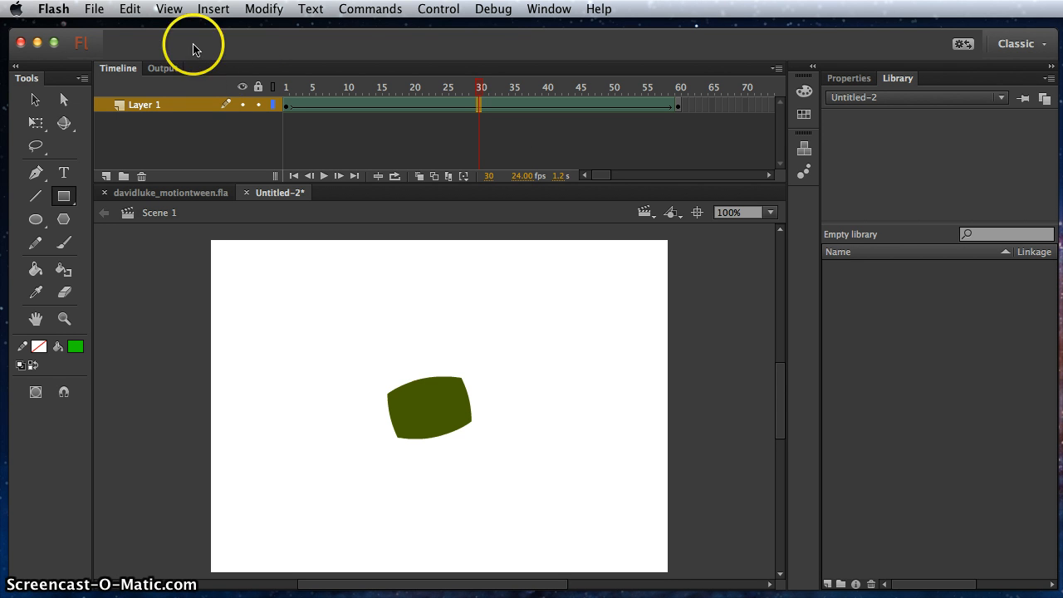
Save the document as a Flash Document (*.fla) in the NCC Animation folder, named with the author's full name followed by "_shapetween"
left_click(93, 9)
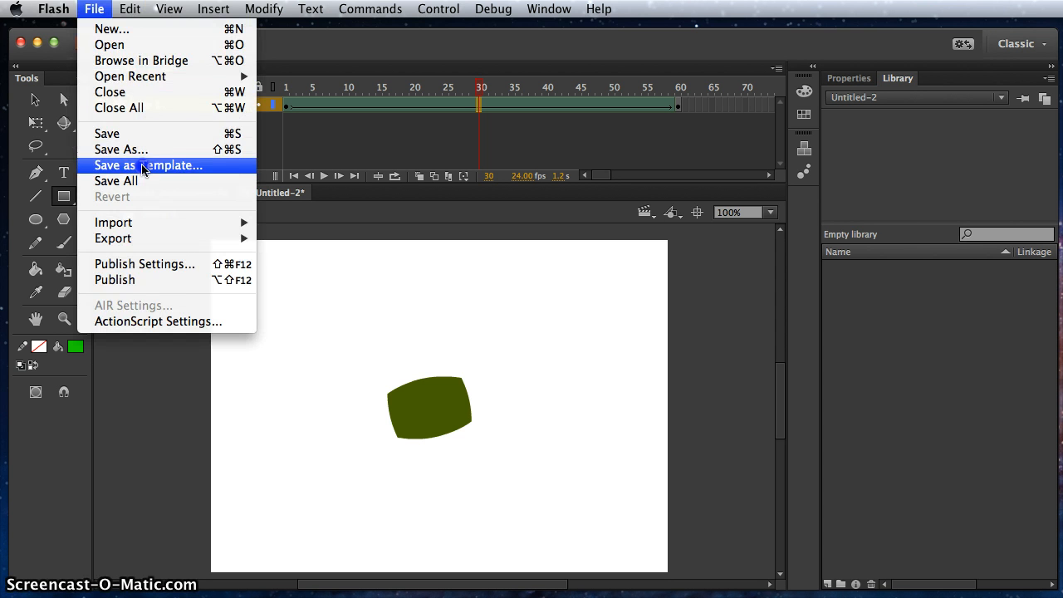
left_click(269, 192)
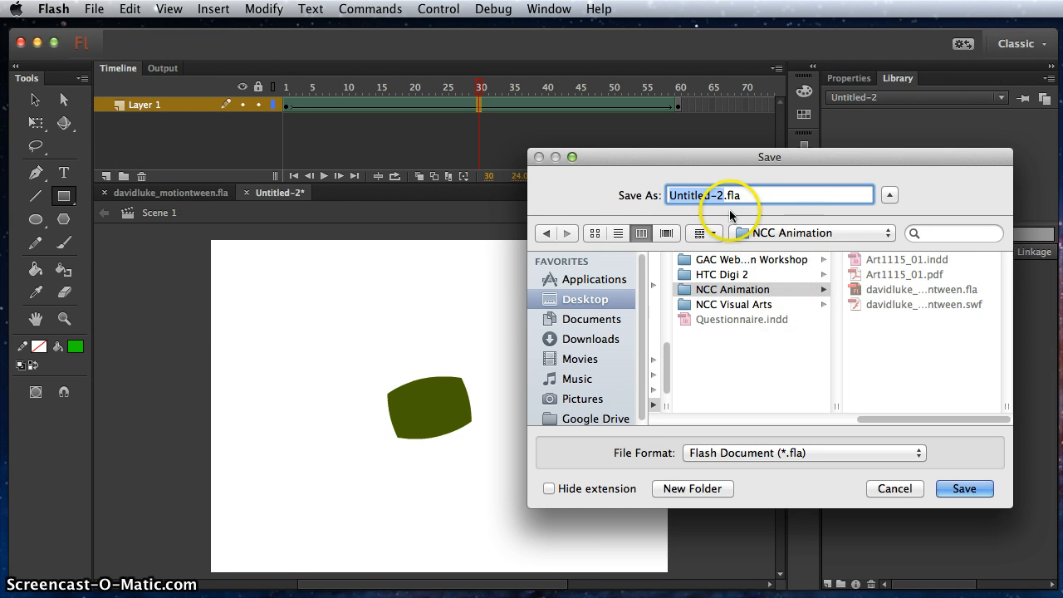
type("davidl")
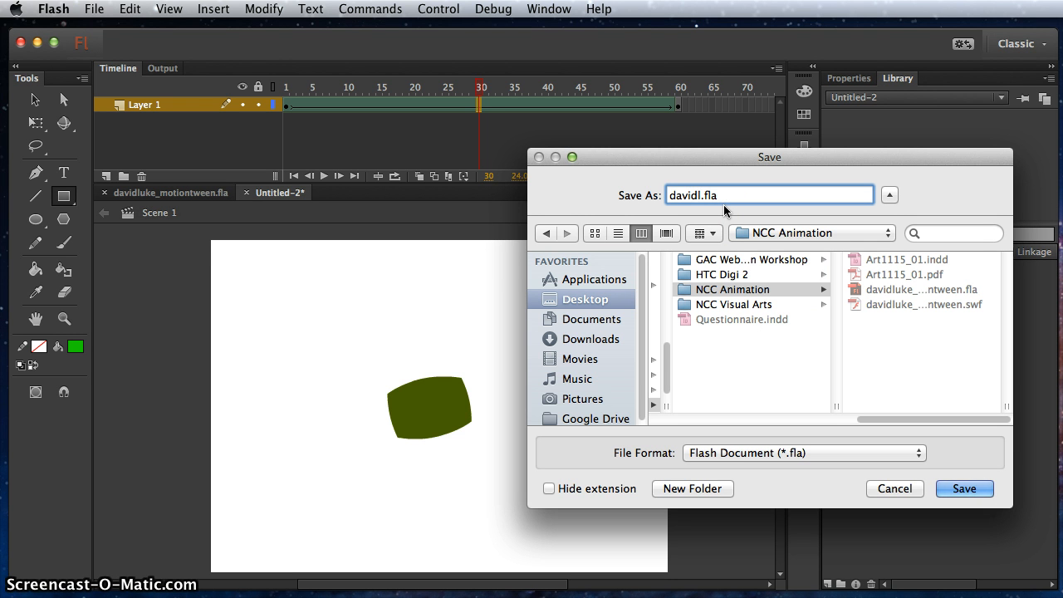
type("uke")
type("_")
type("hs")
type("shapetween")
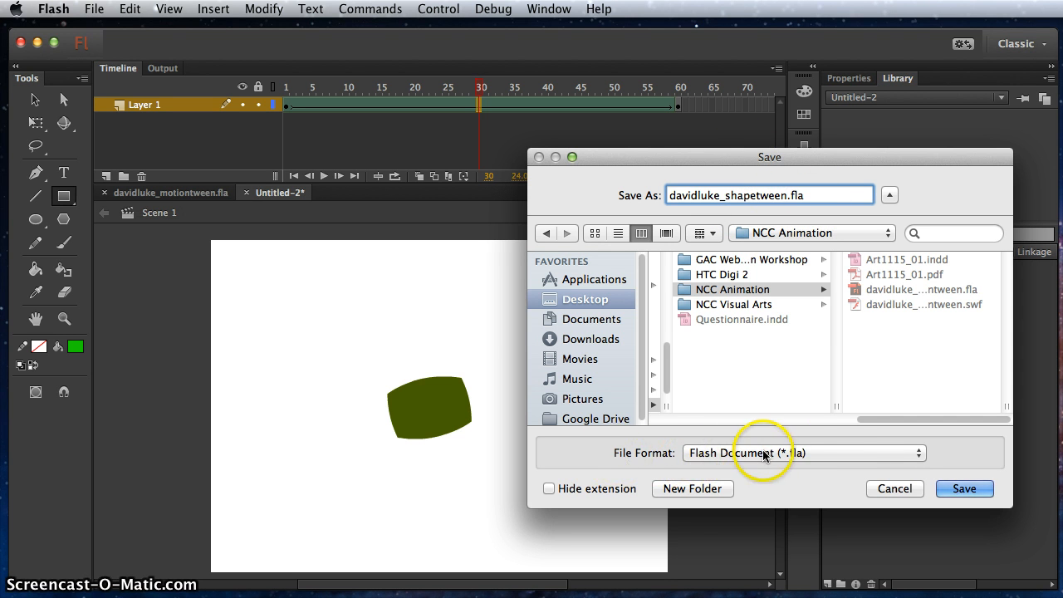
left_click_drag(788, 195, 807, 196)
left_click(808, 196)
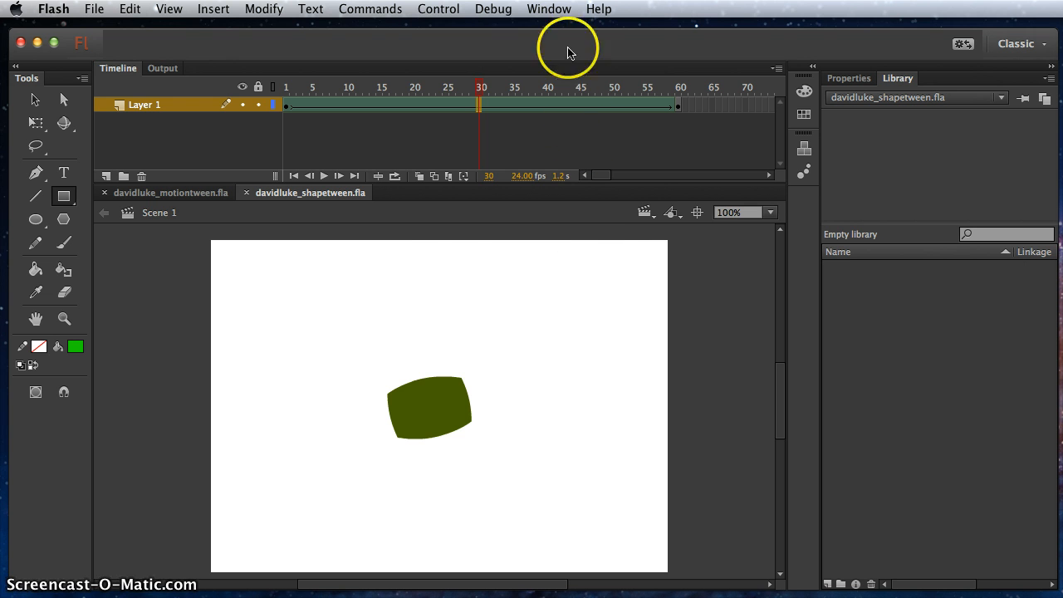
Test the movie to watch the shape tween play as a SWF, and close the preview window
left_click(439, 9)
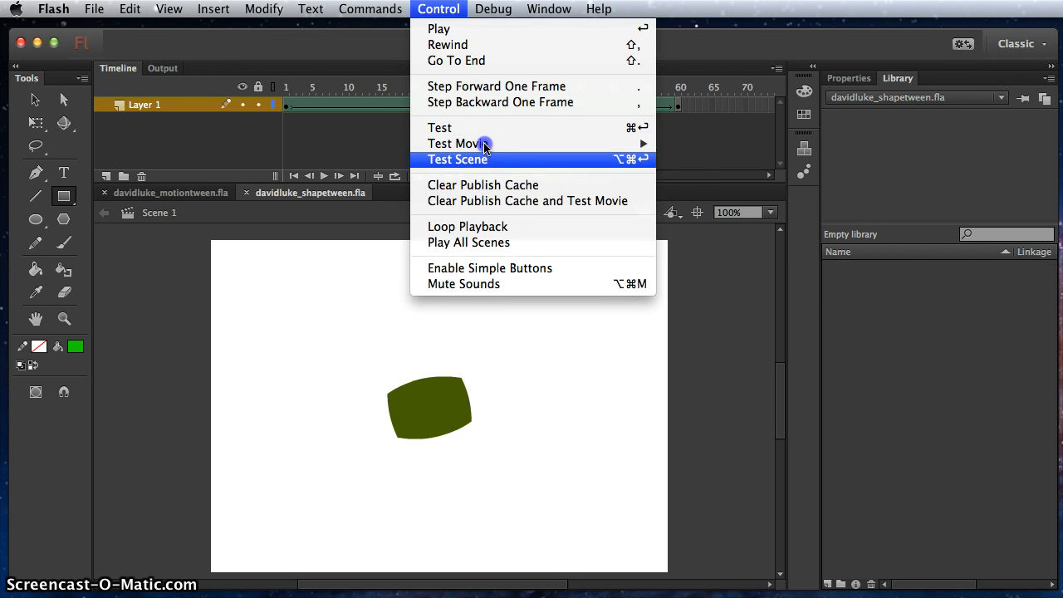
mouse_move(481, 146)
left_click(757, 143)
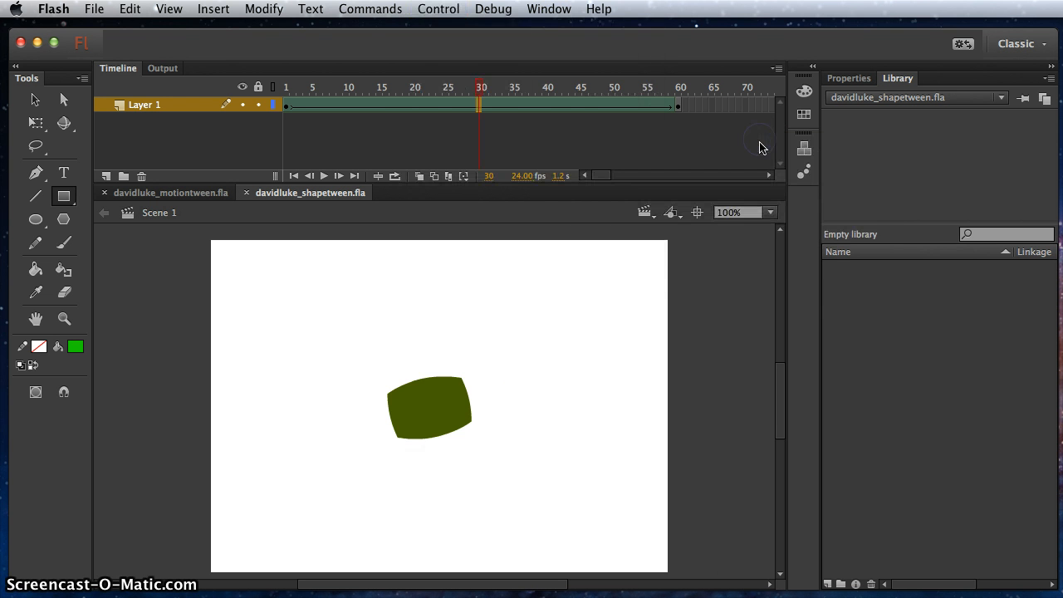
left_click_drag(456, 323, 416, 132)
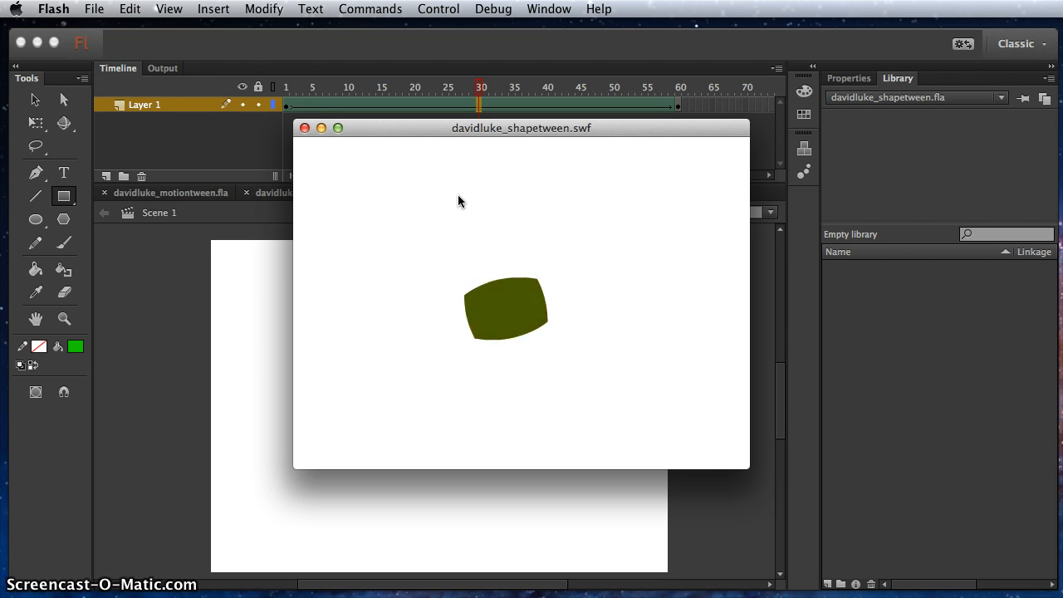
left_click(304, 128)
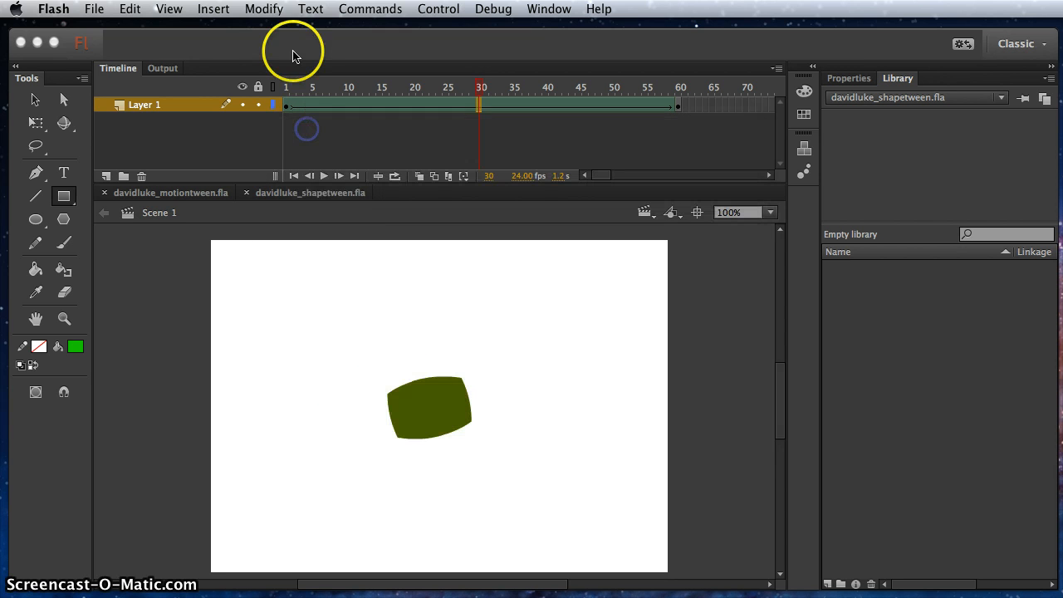